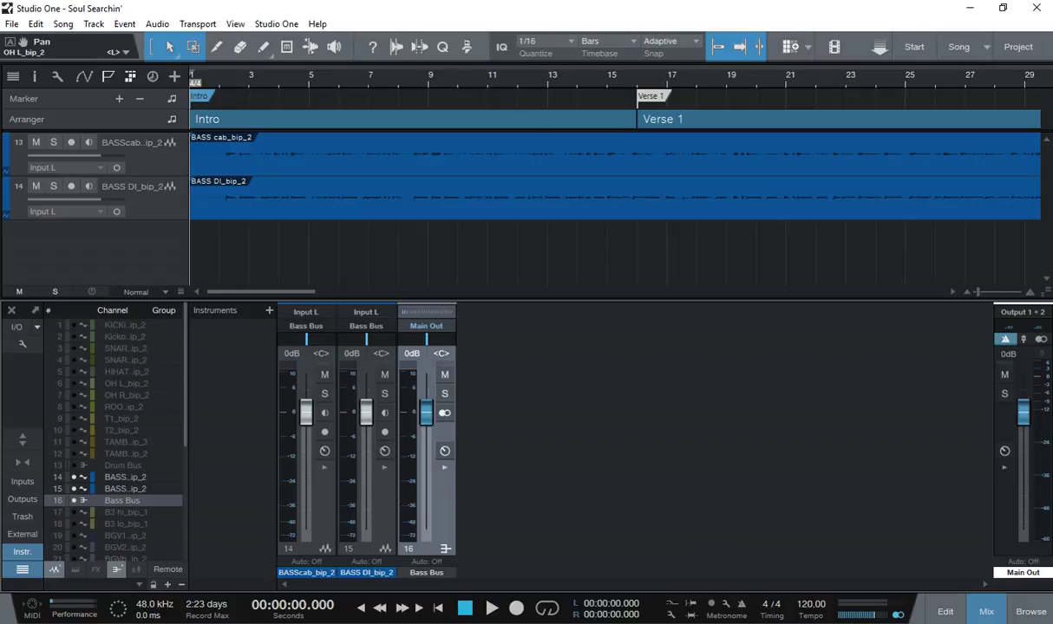
Add an FX channel to the mixer and switch the console to the large view with insert racks
right_click(539, 410)
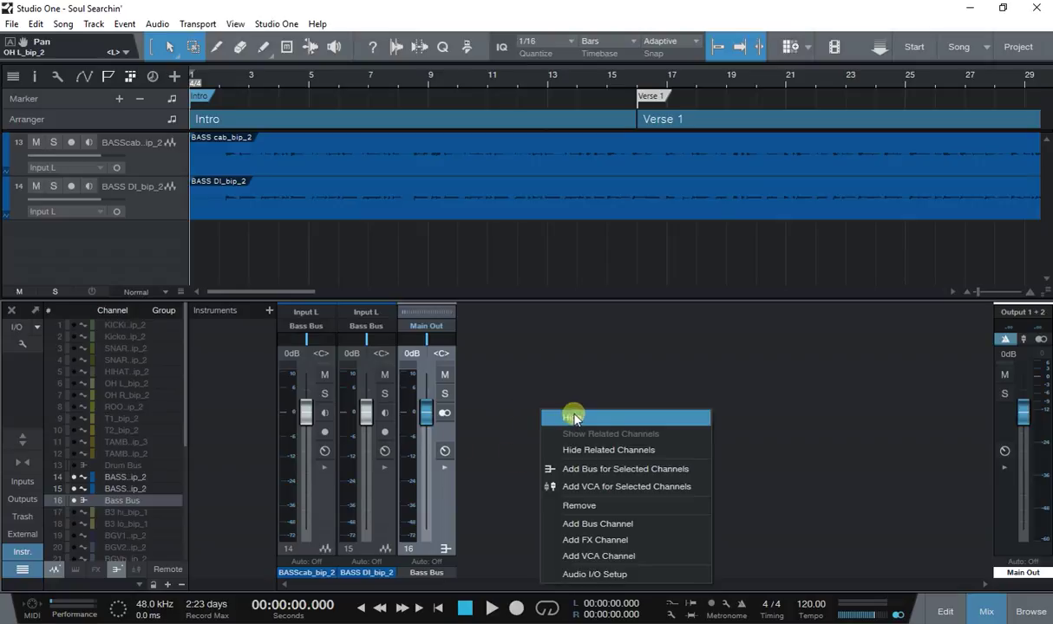
left_click(621, 542)
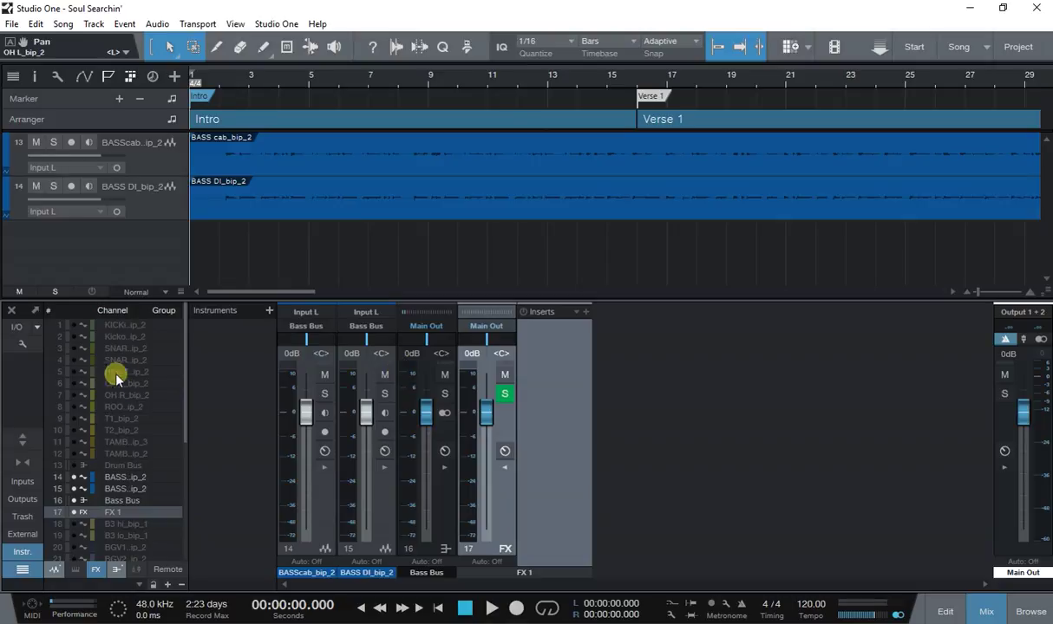
left_click(18, 436)
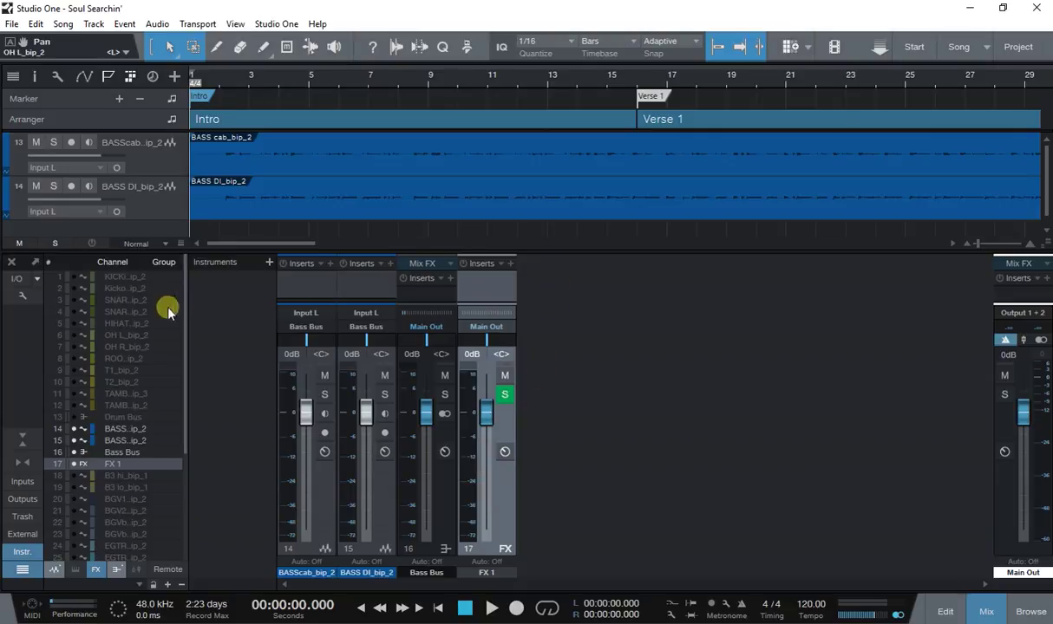
left_click(18, 443)
left_click(18, 444)
Add three more FX channels to the console, FX 2 through FX 4
right_click(564, 303)
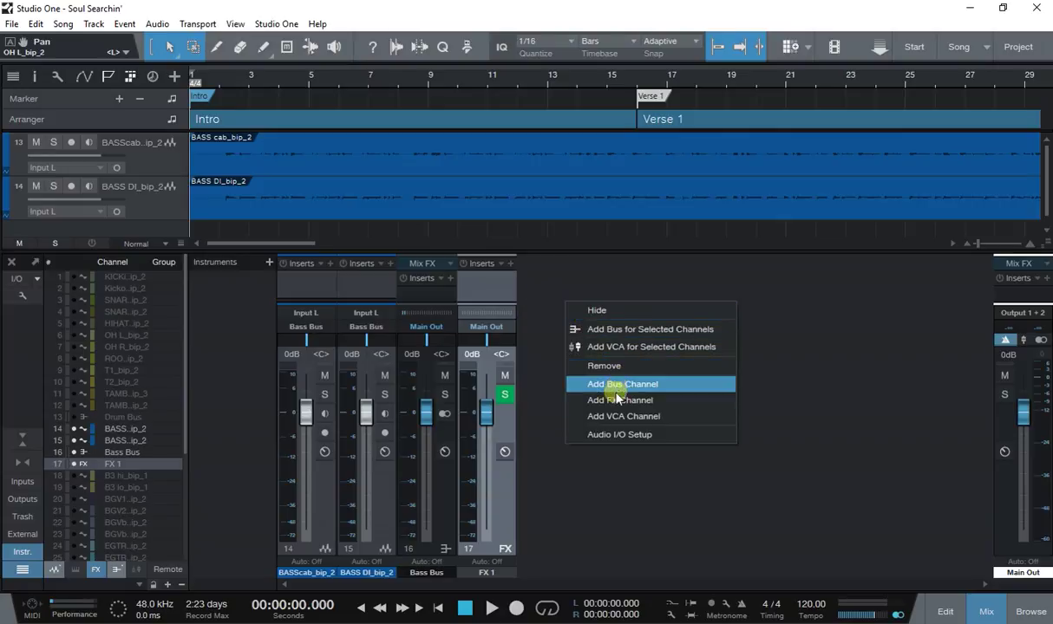
left_click(632, 374)
right_click(641, 341)
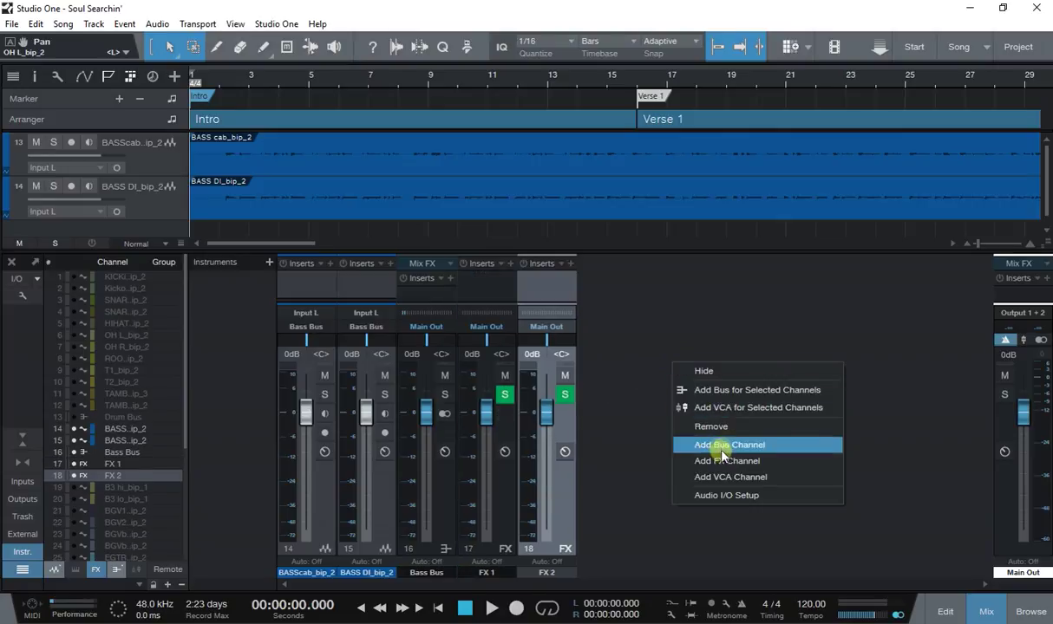
left_click(689, 438)
right_click(729, 371)
left_click(792, 471)
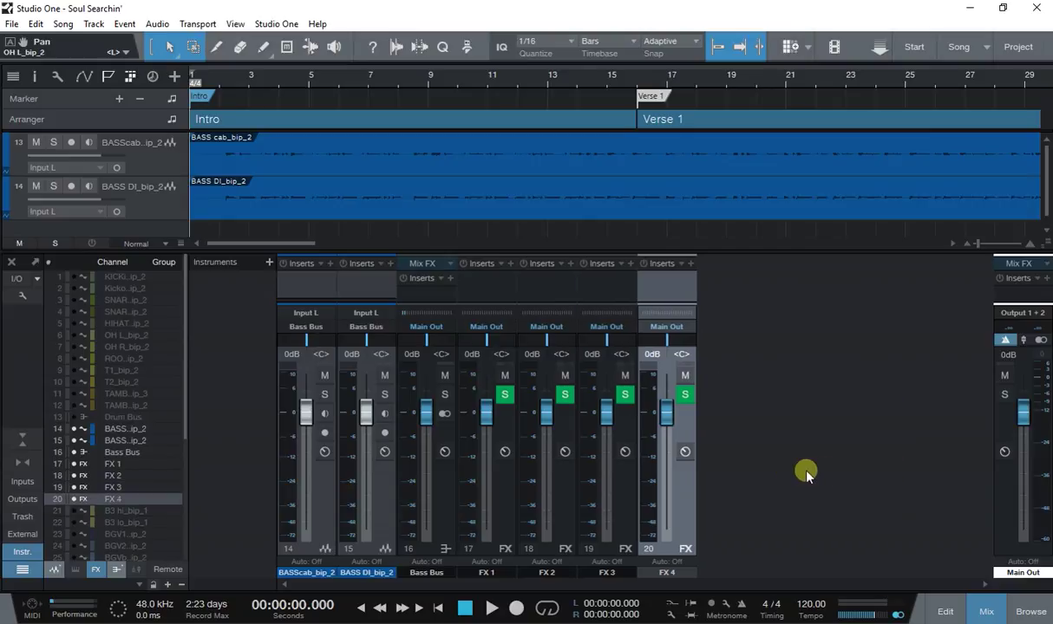
left_click(98, 25)
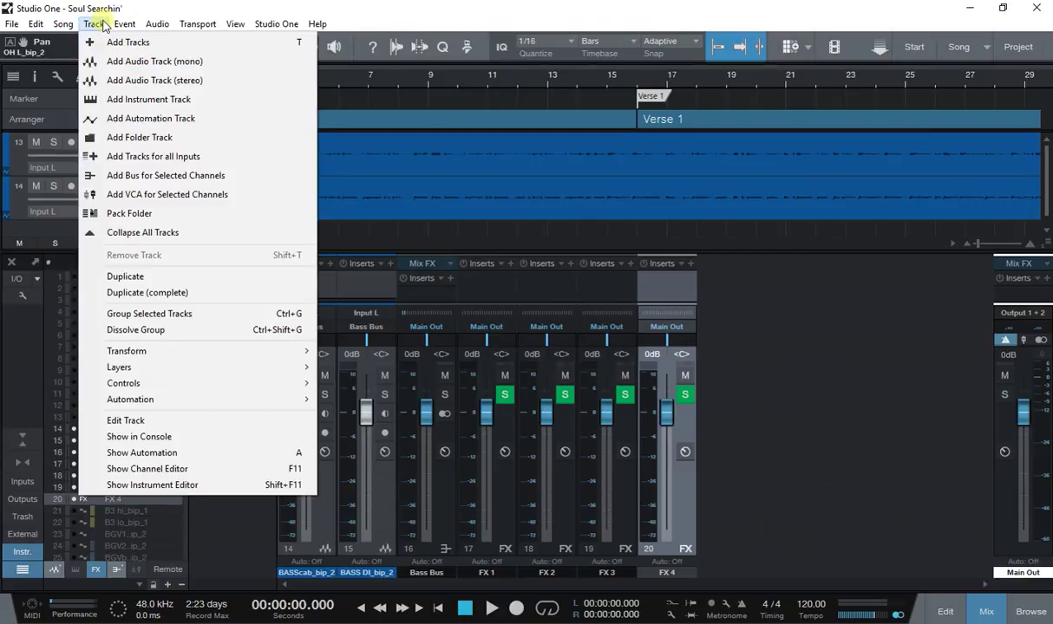
left_click(846, 347)
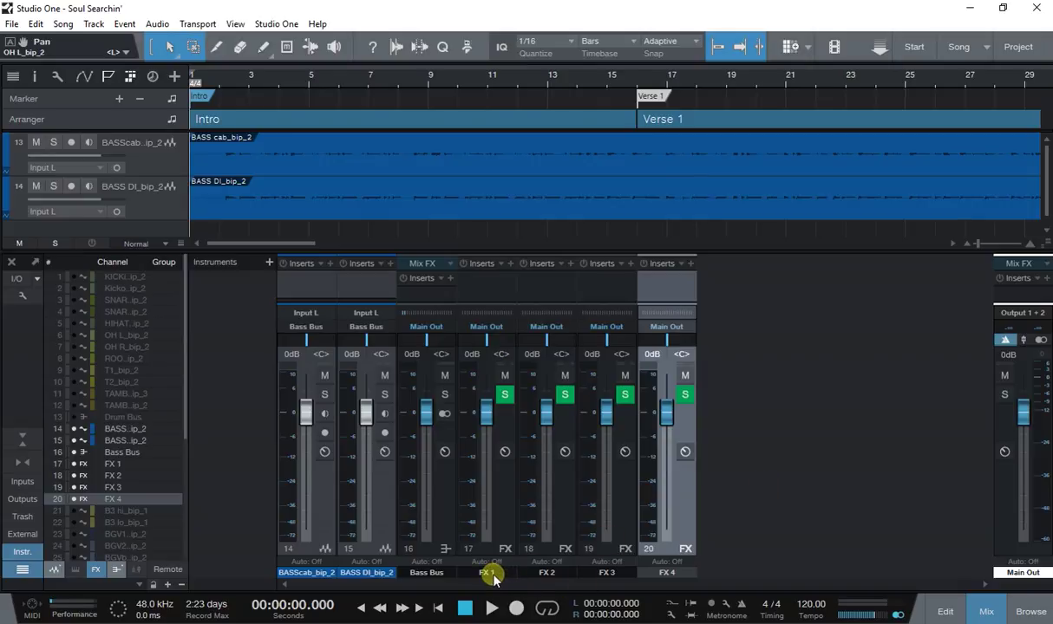
Rename channel FX 1 as Small Rvb and channel FX 2 as Large Rvb
double_click(487, 573)
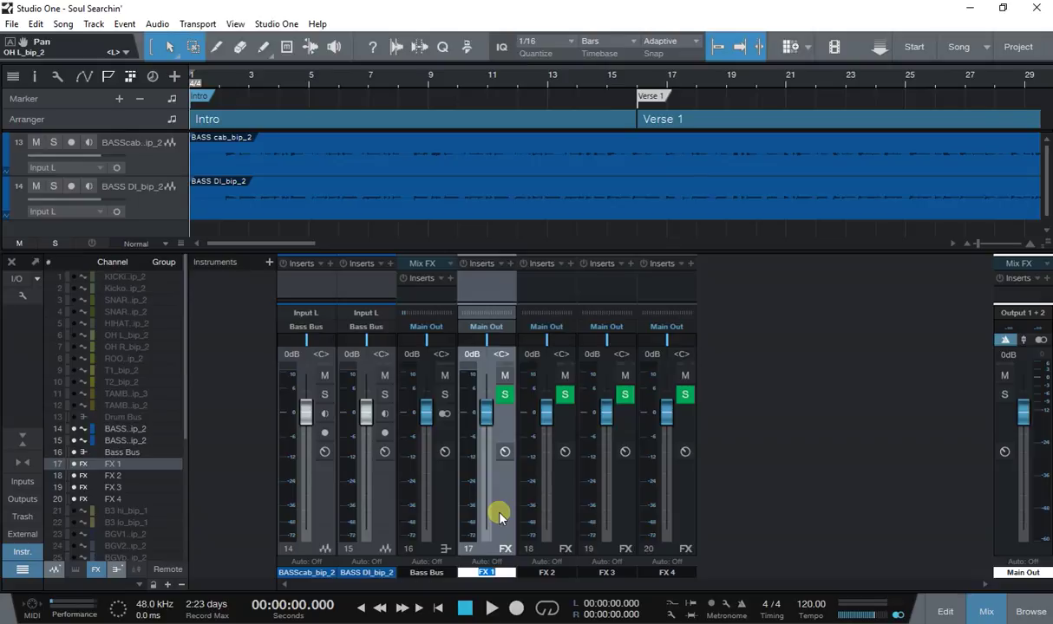
type("Small Rvb")
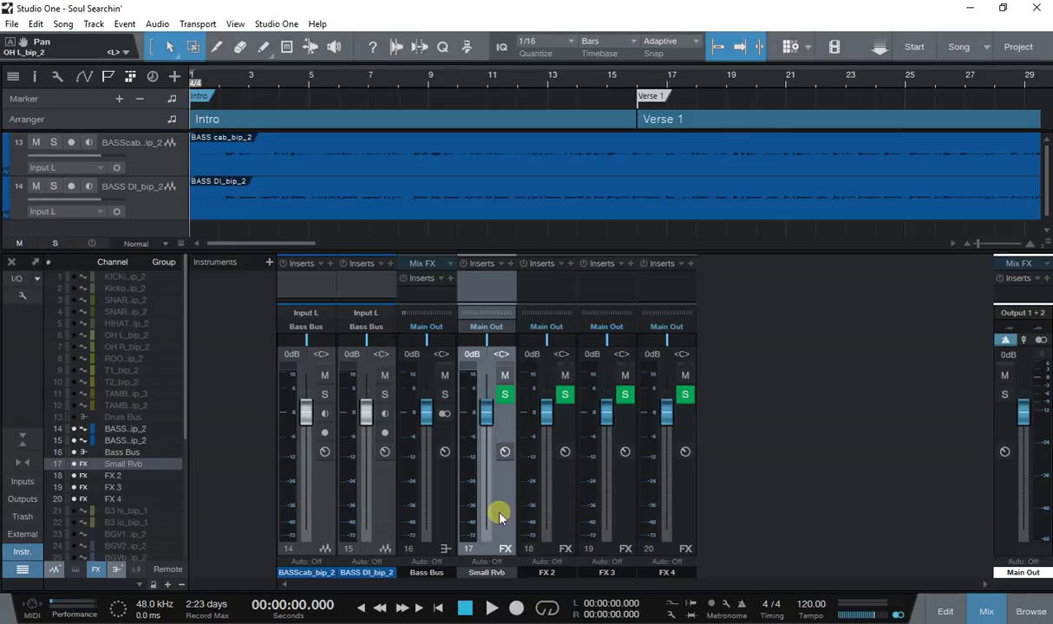
left_click(546, 573)
double_click(545, 573)
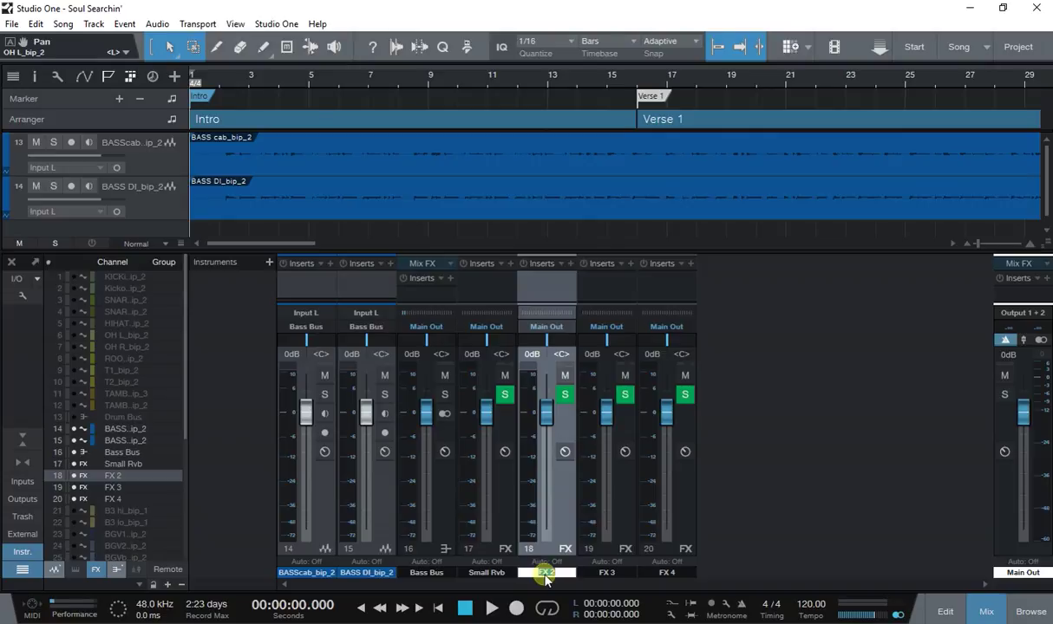
type("Large Rvb")
key("Return")
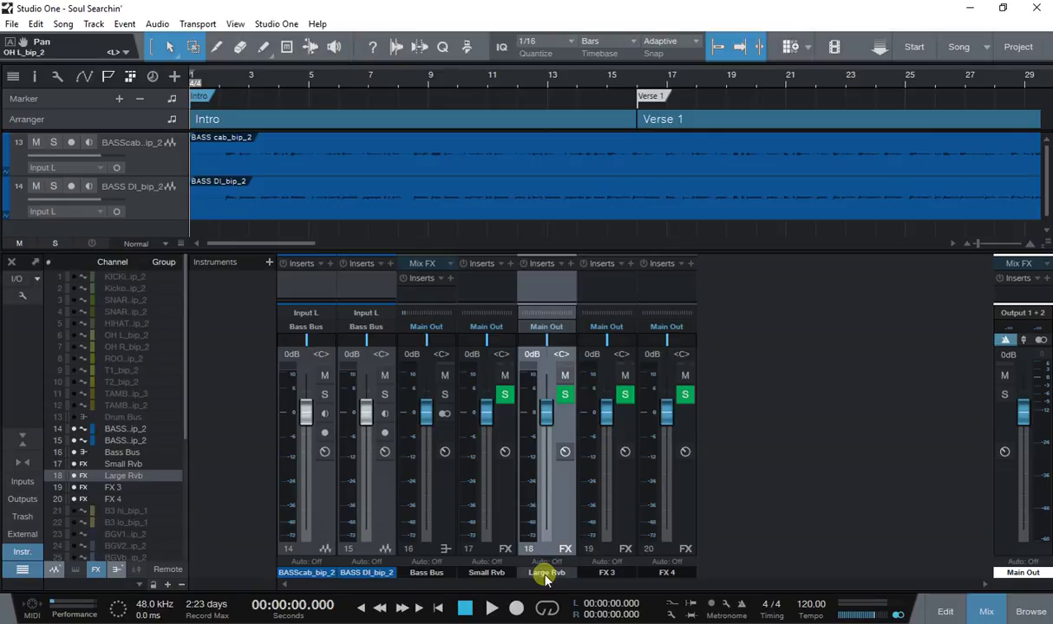
Rename channel FX 3 as Short Dly and channel FX 4 as Long Dly
double_click(611, 574)
type("Short Dly")
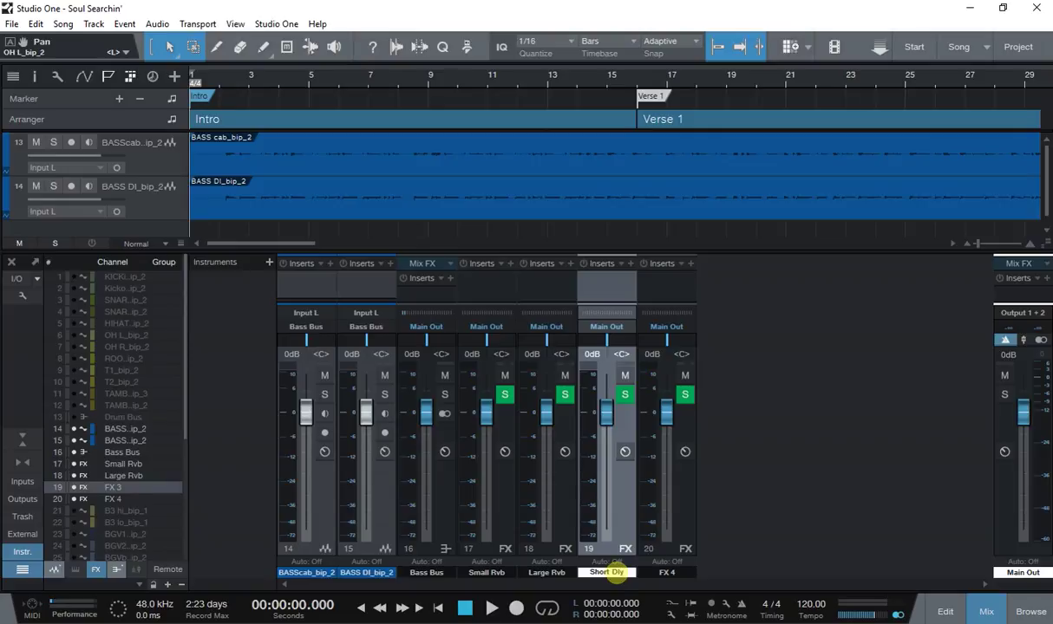
key("Return")
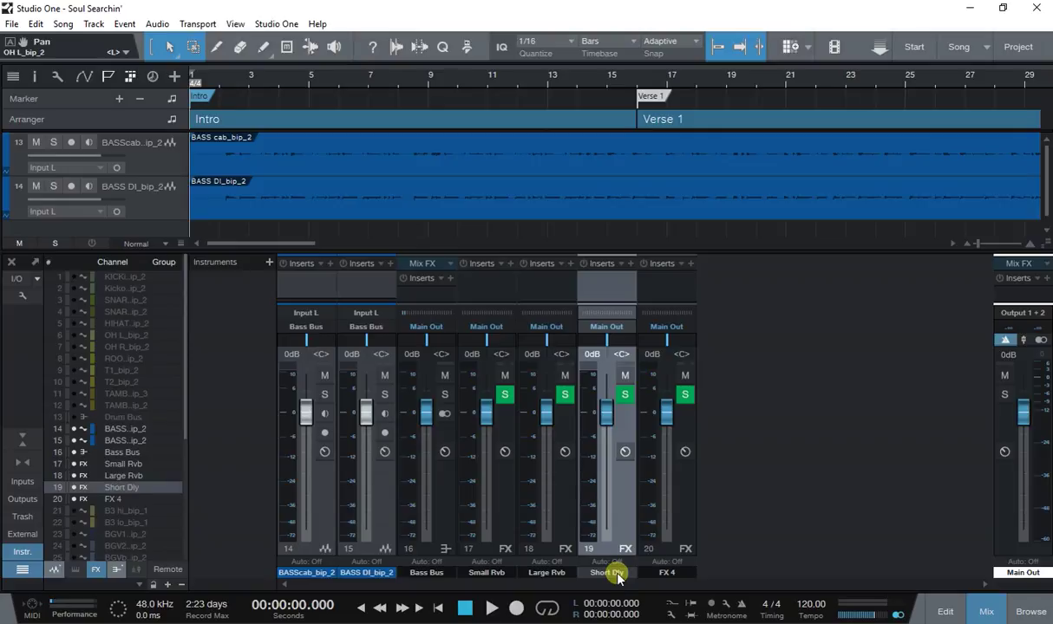
double_click(674, 571)
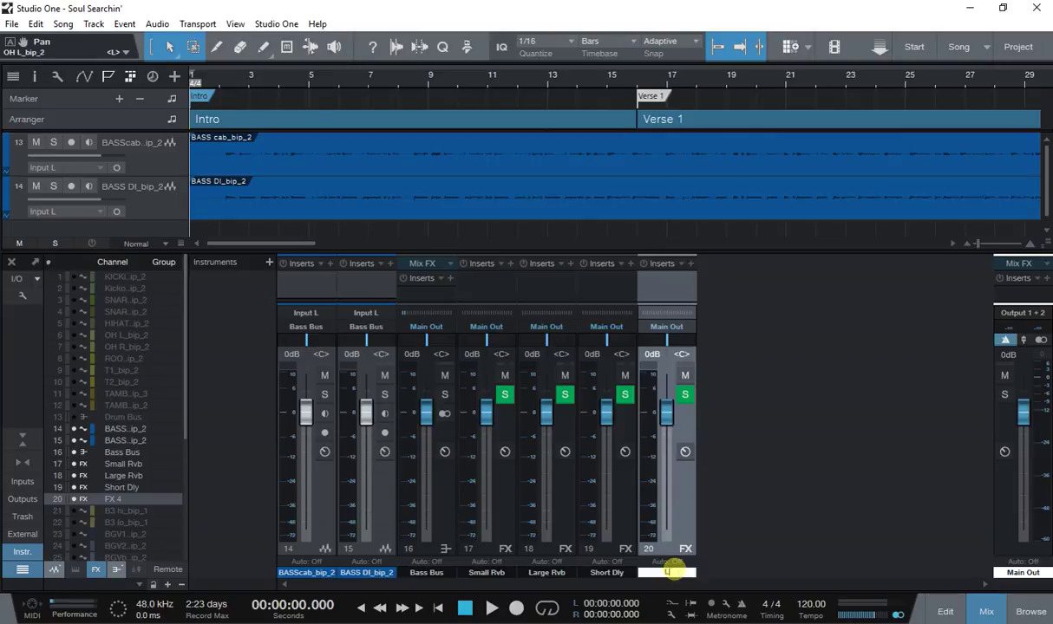
key("Return")
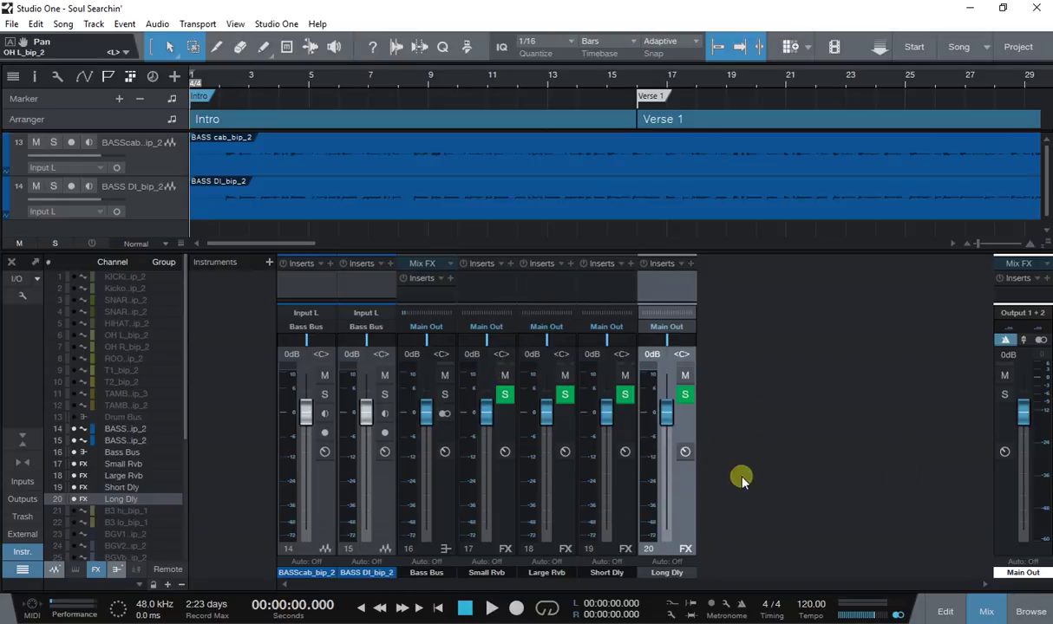
Insert the PreSonus Mixverb on the Small Rvb channel and load its Drum Bus Small preset
left_click(511, 263)
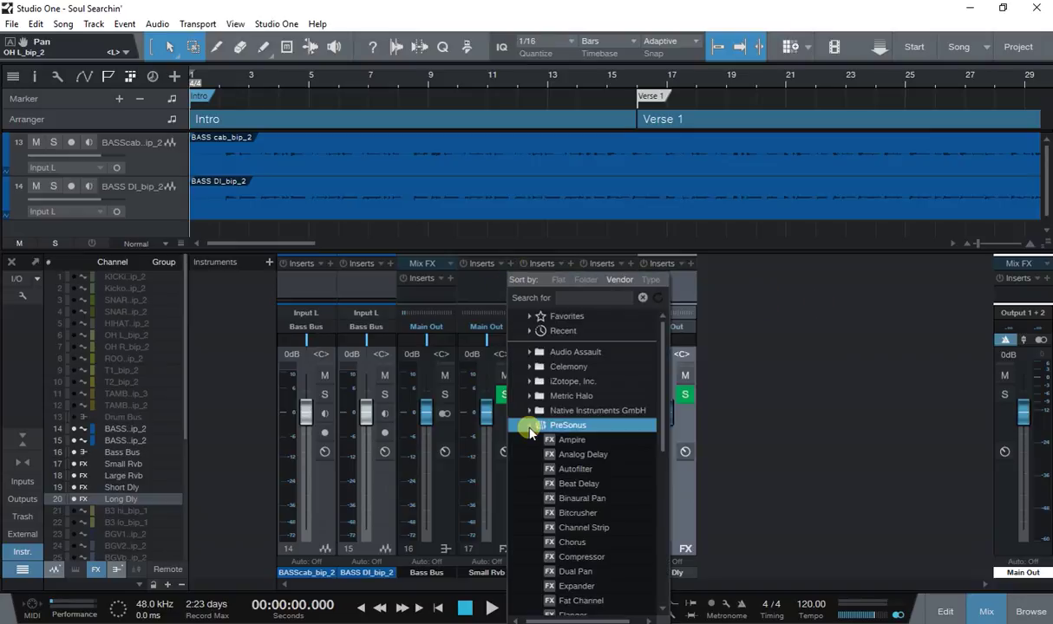
scroll(521, 469, "down", 5)
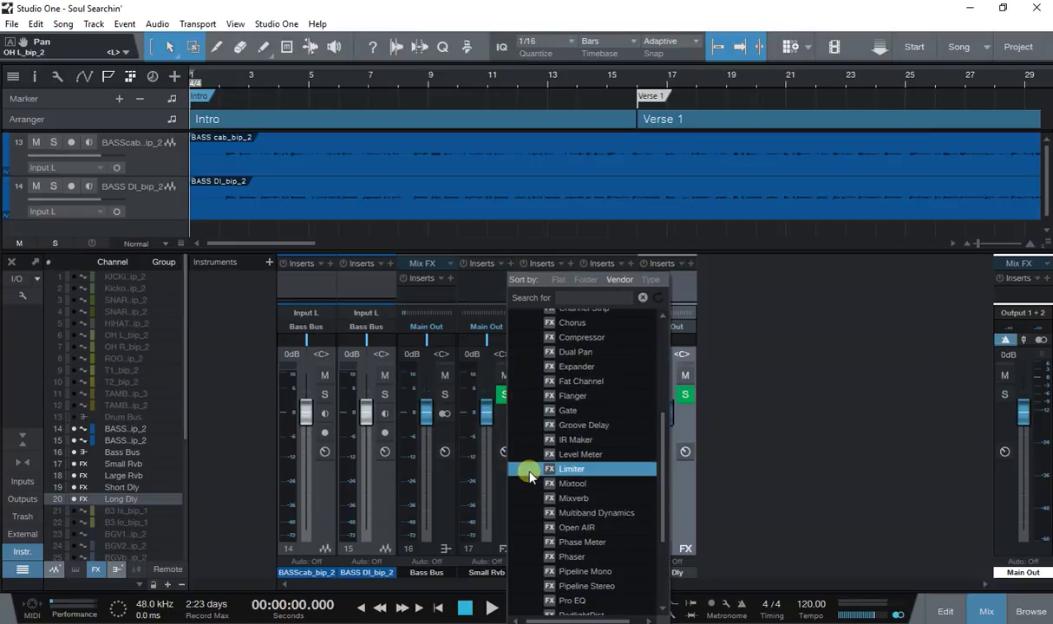
left_click(570, 497)
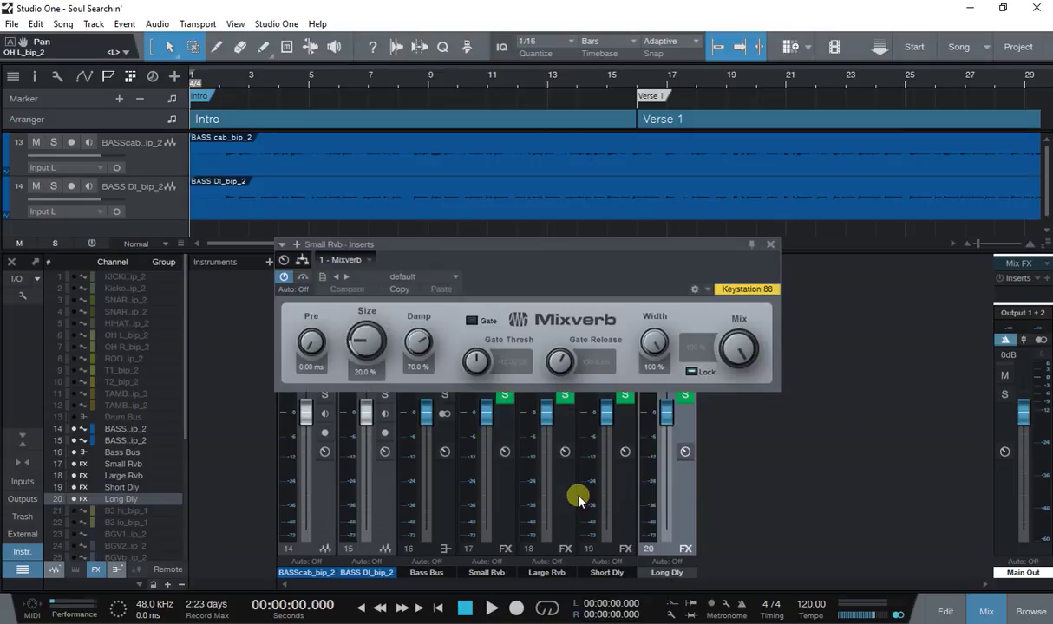
left_click(444, 277)
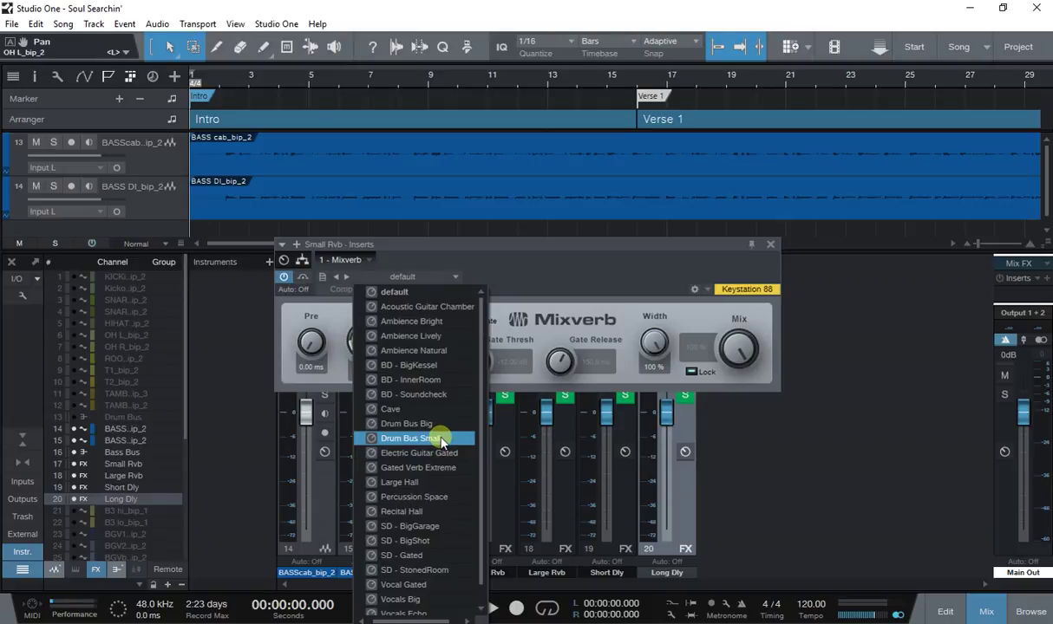
scroll(433, 438, "down", 1)
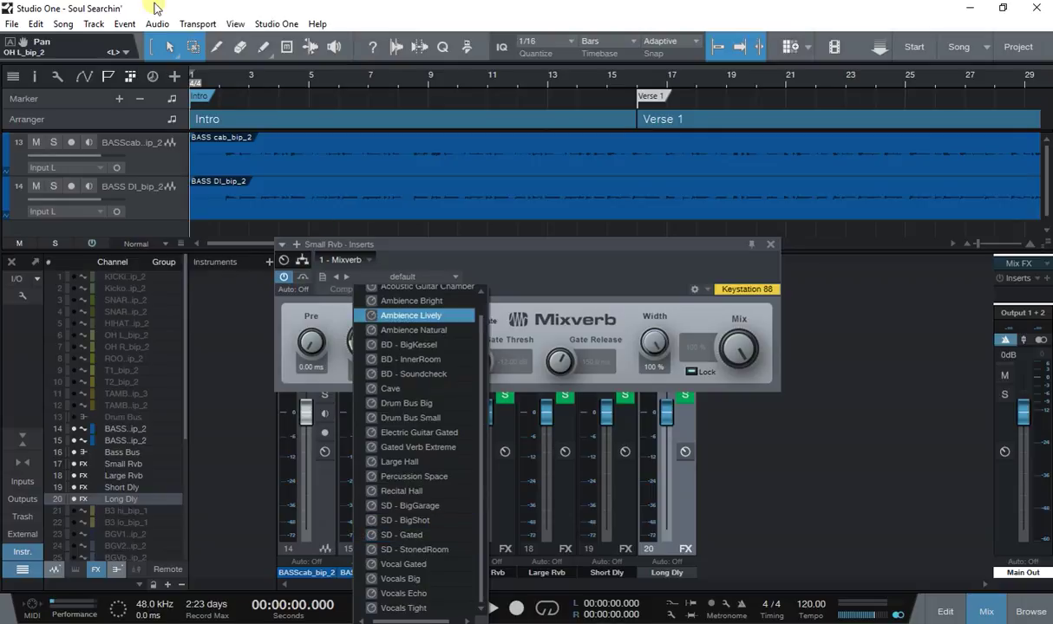
left_click(422, 419)
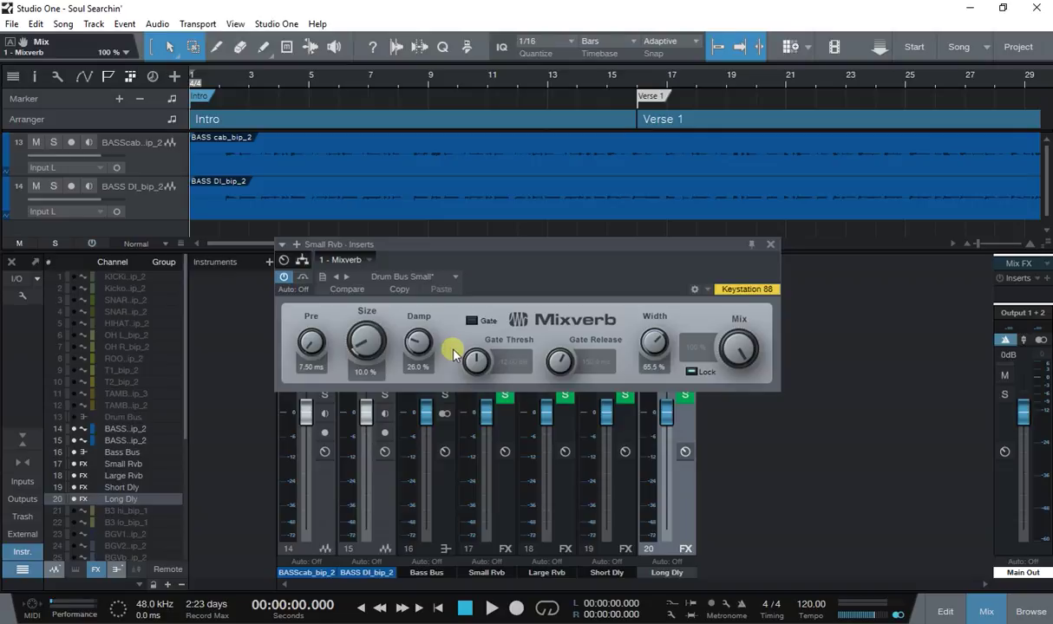
left_click(770, 246)
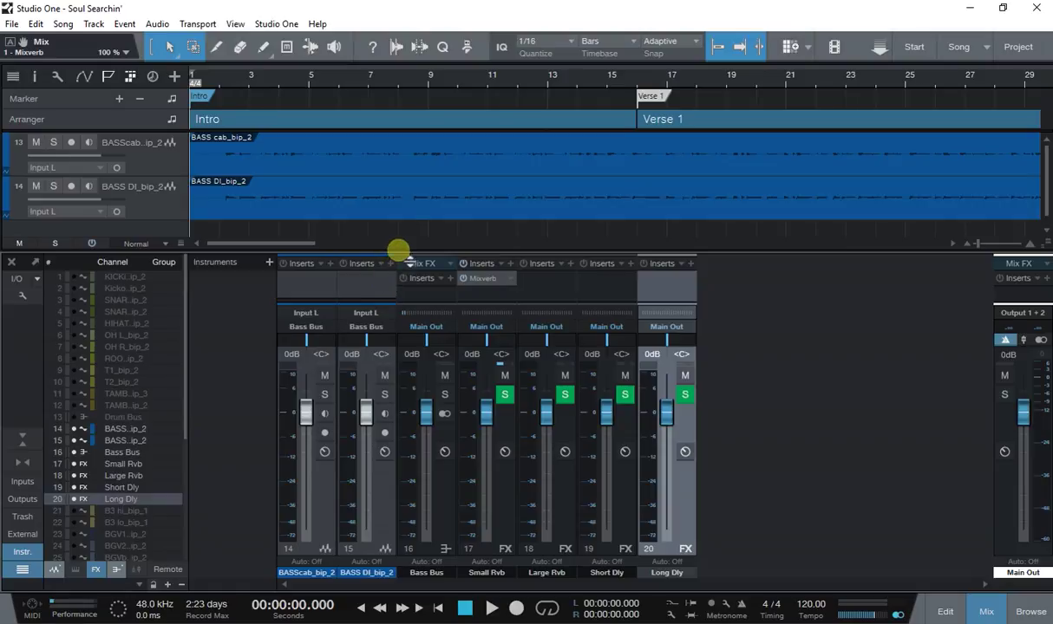
Make the console taller to reveal the sends and add a send to Small Rvb on the BASS DI_bip_2 channel
left_click_drag(400, 257, 411, 166)
left_click(388, 244)
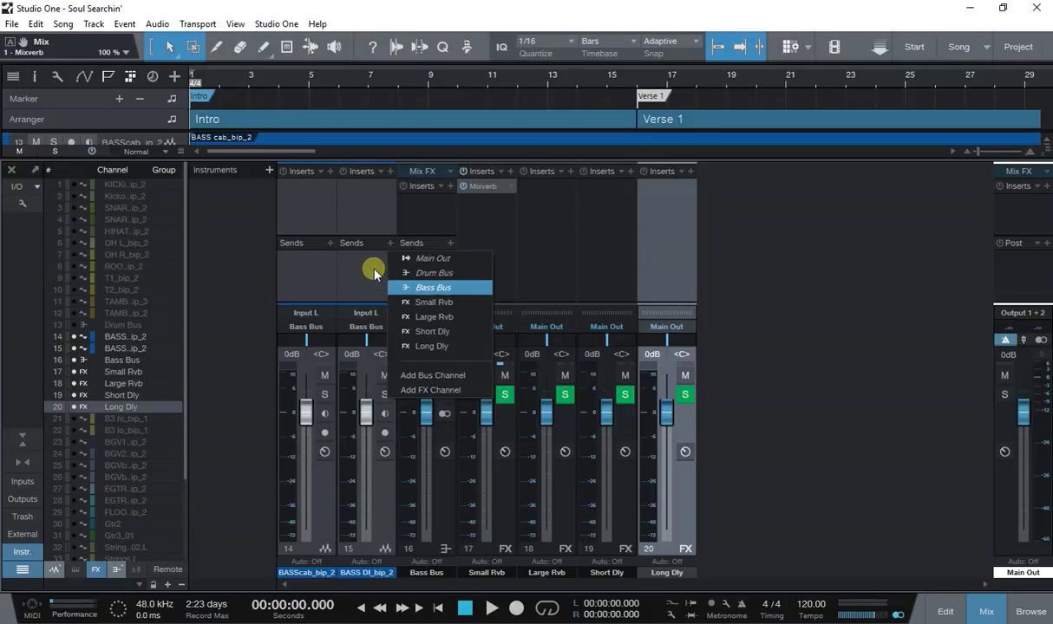
left_click(414, 302)
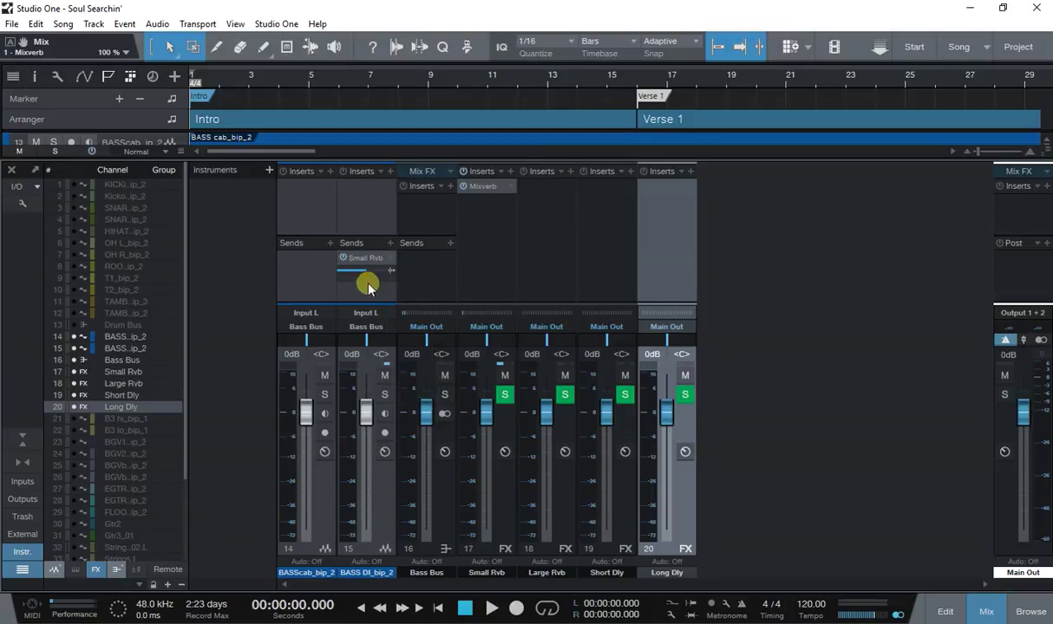
Remove the Small Rvb send from the BASS DI_bip_2 channel
mouse_move(366, 274)
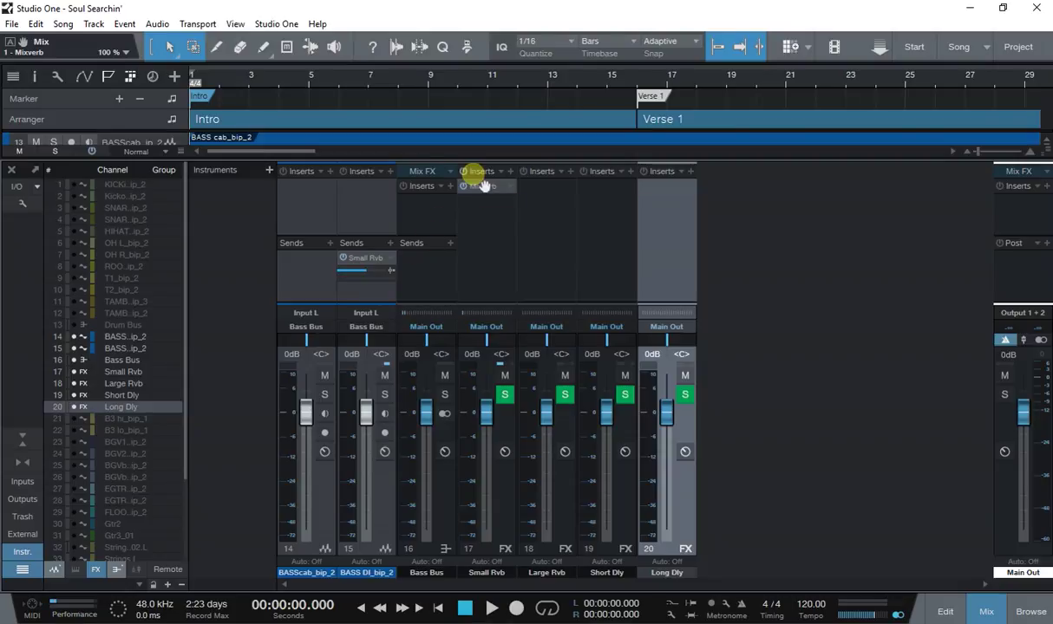
right_click(388, 260)
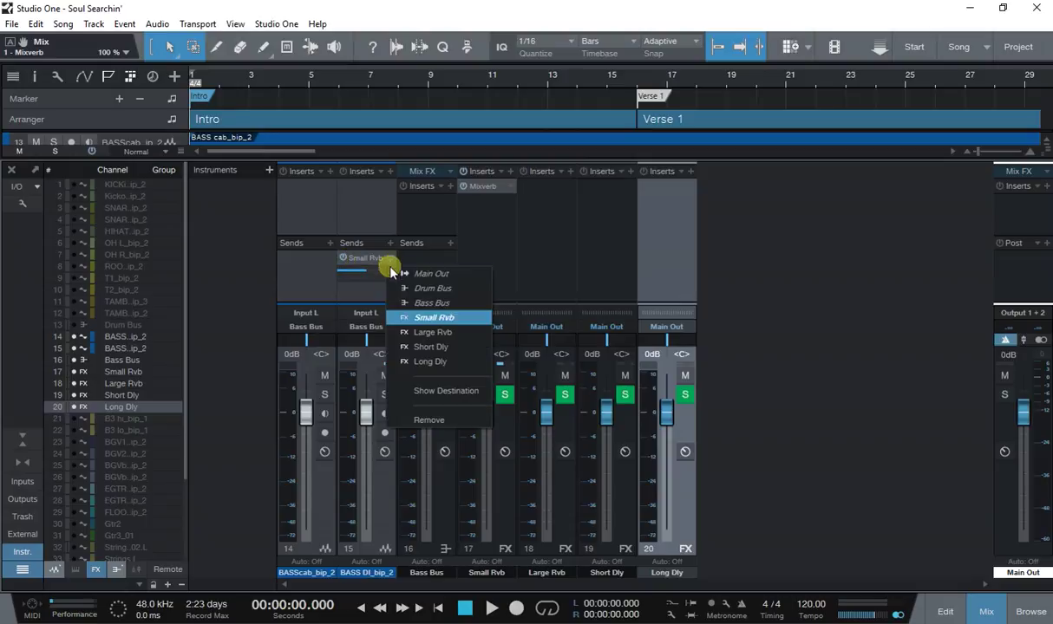
left_click(427, 418)
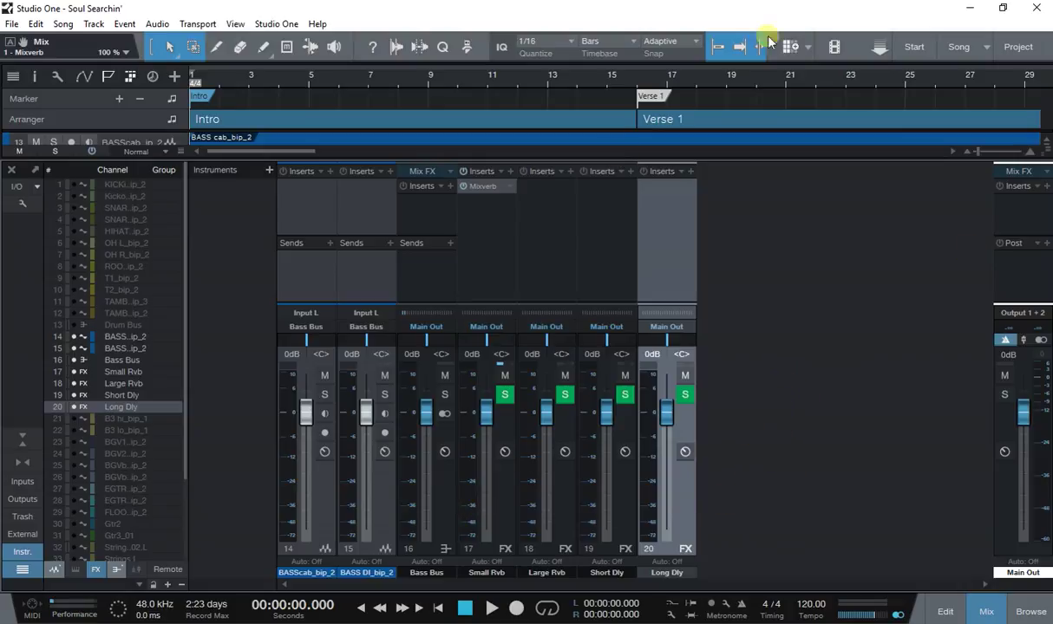
left_click(13, 26)
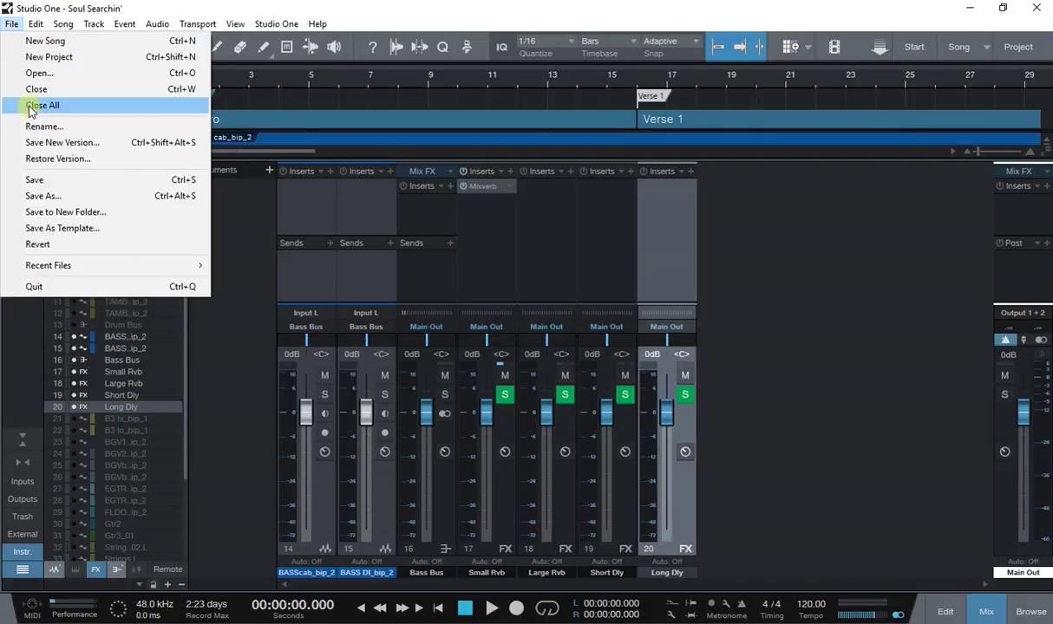
left_click(57, 195)
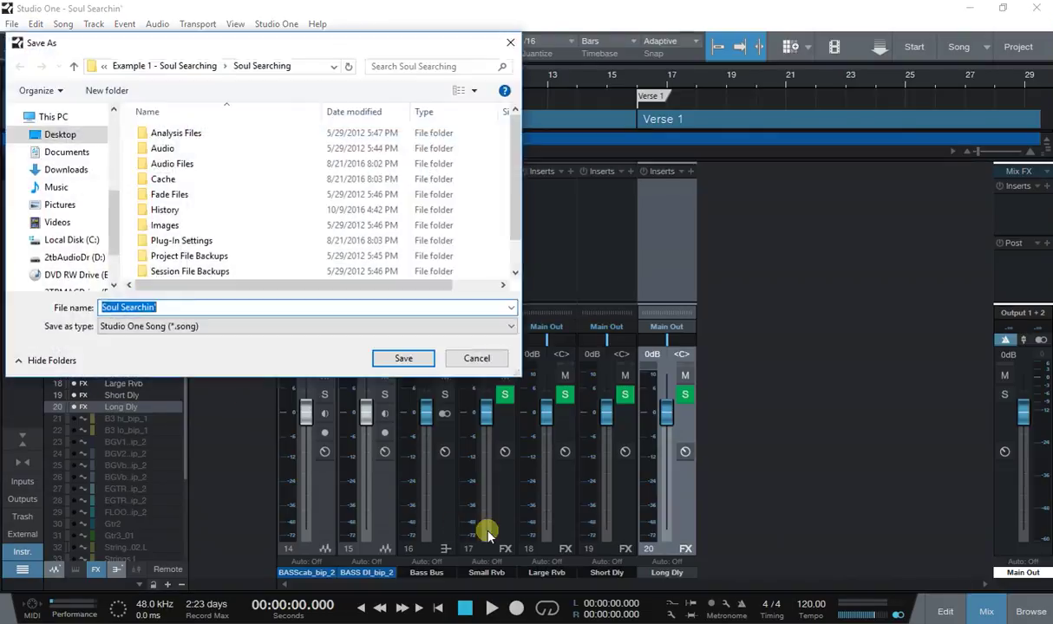
left_click(183, 311)
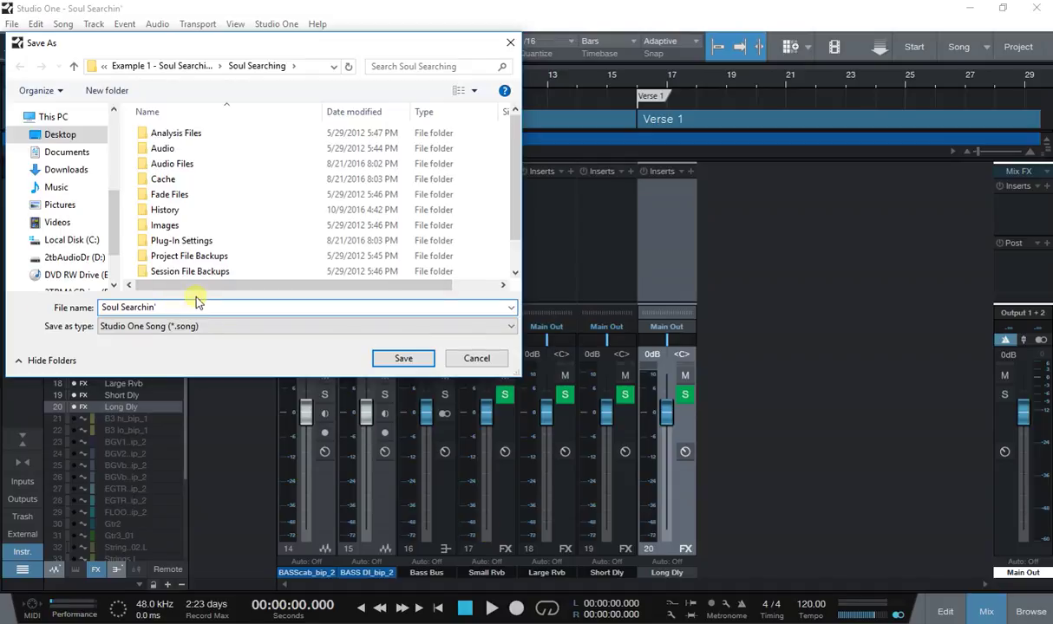
type("wA")
type("adde")
type("ll")
type(" 1009")
type("16")
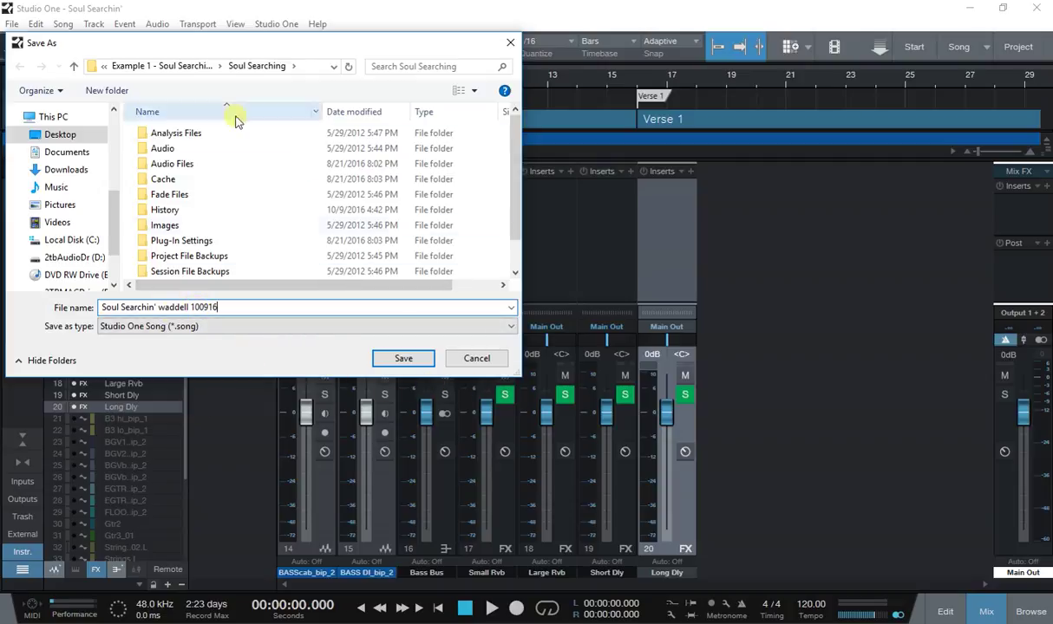
left_click(476, 359)
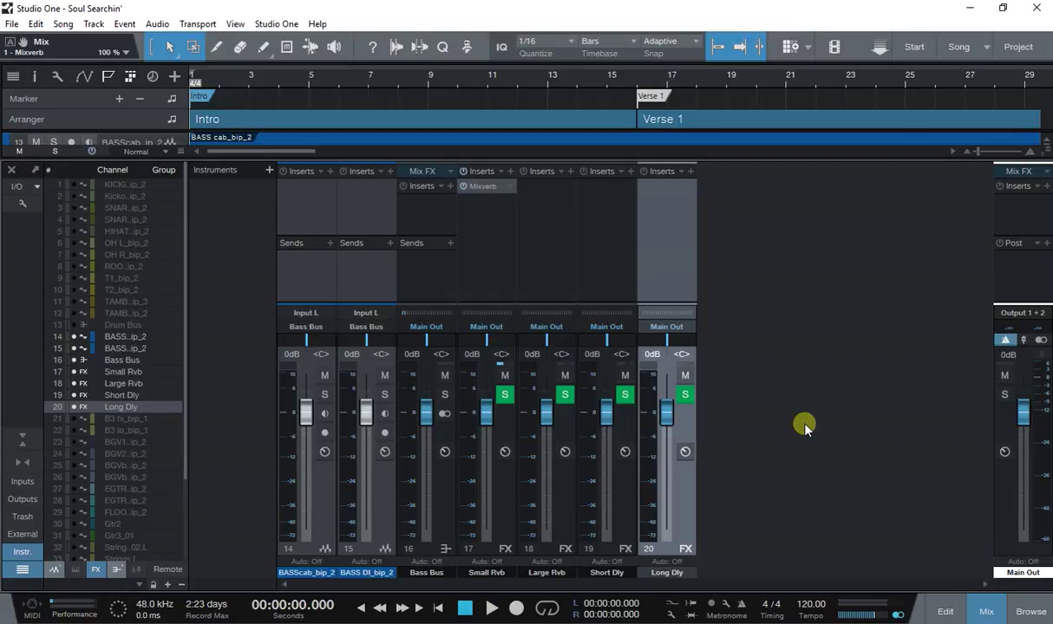
Show all hidden channels in the console by making channels 1 to 14 and 21 to 41 visible
left_click(75, 337)
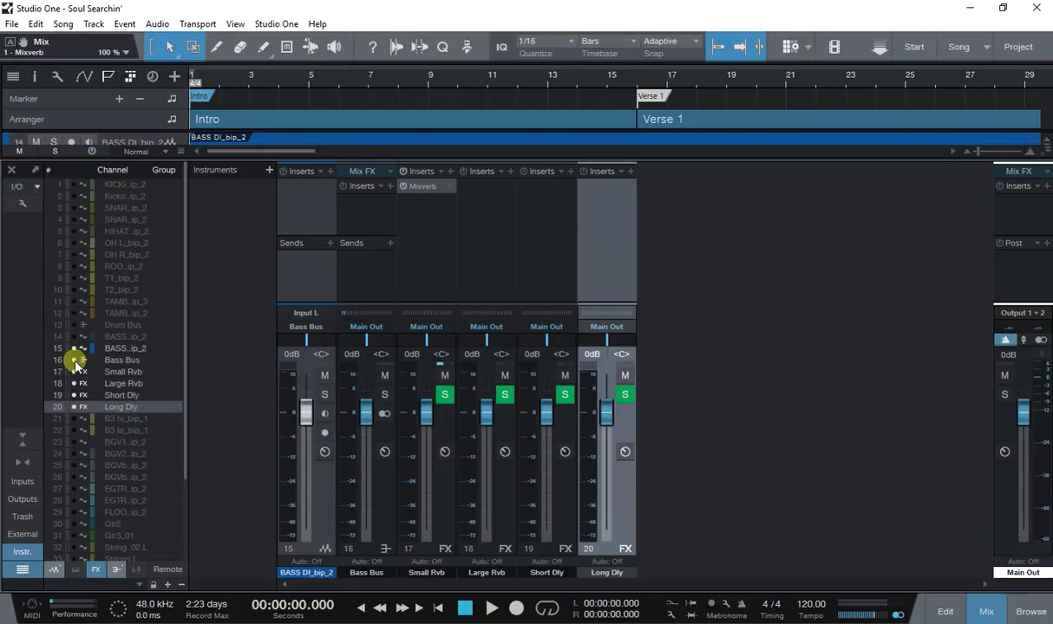
left_click_drag(75, 338, 72, 183)
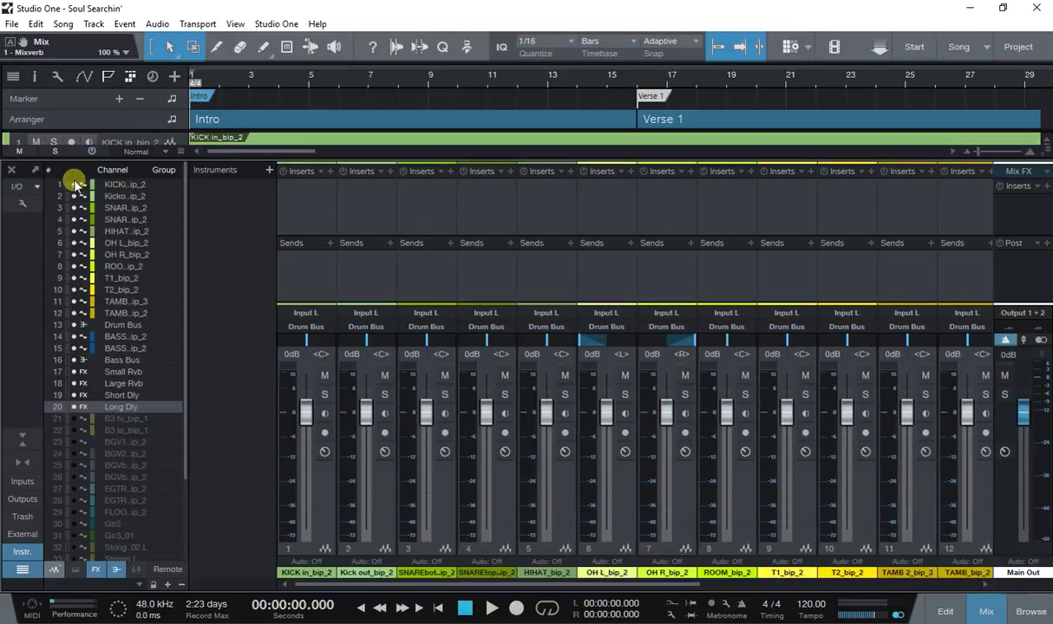
left_click_drag(72, 422, 76, 569)
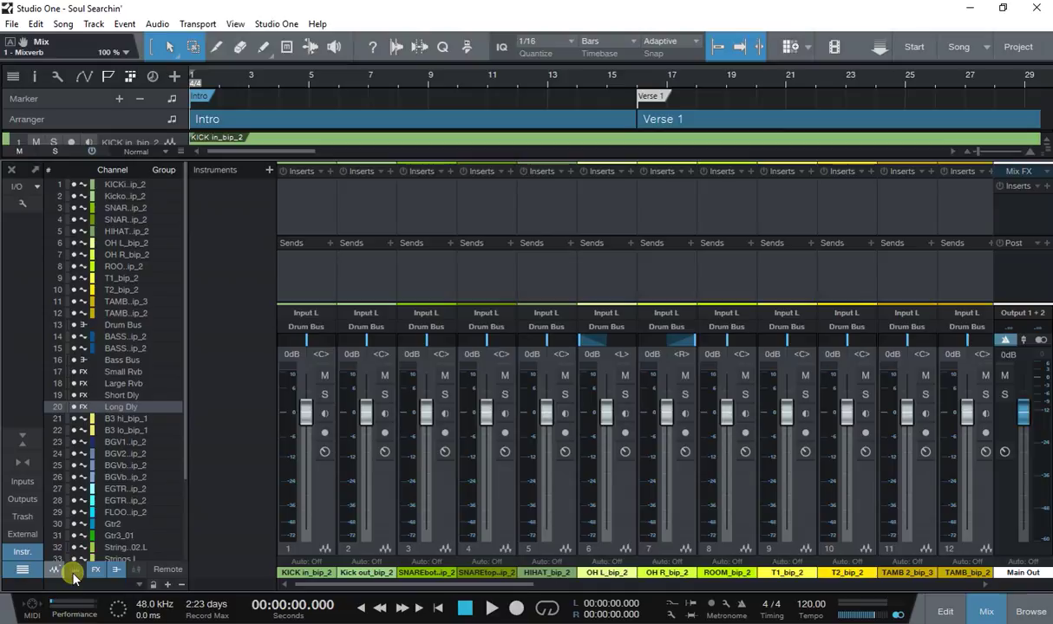
scroll(183, 524, "down", 3)
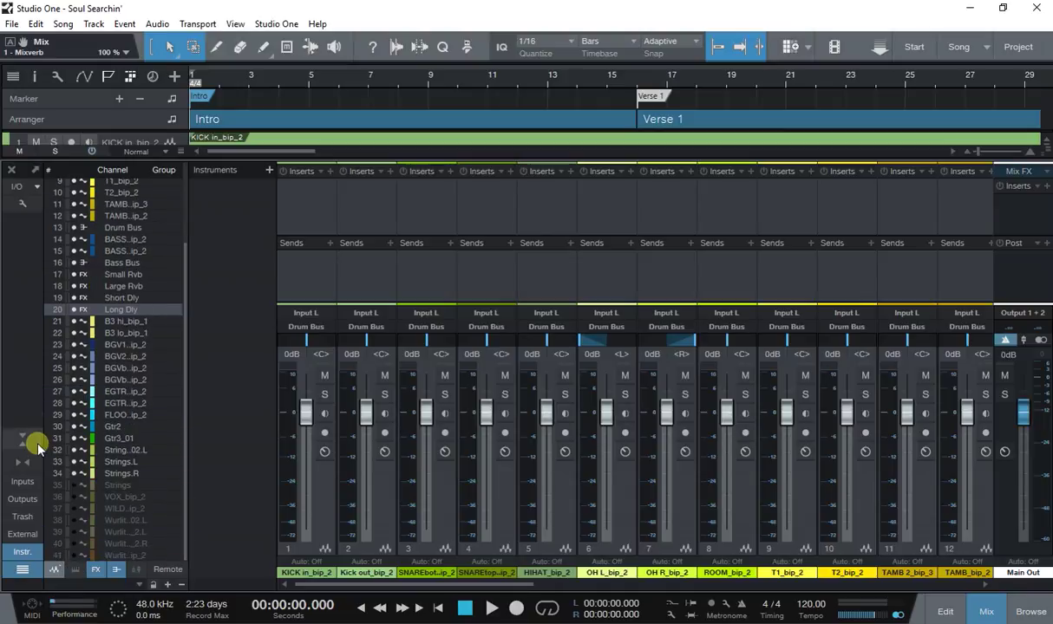
left_click_drag(73, 484, 77, 551)
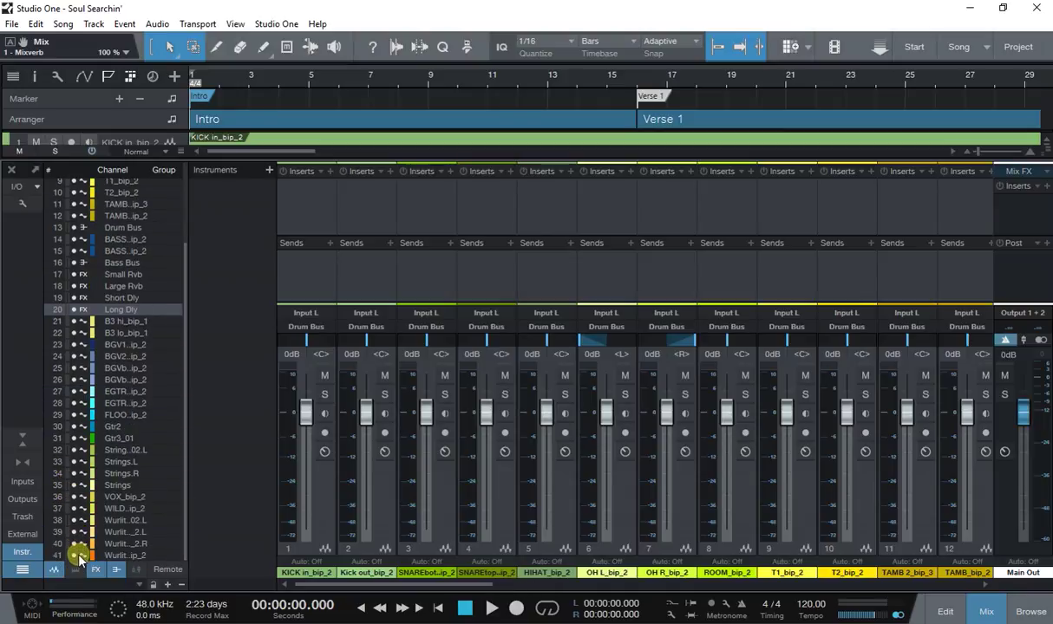